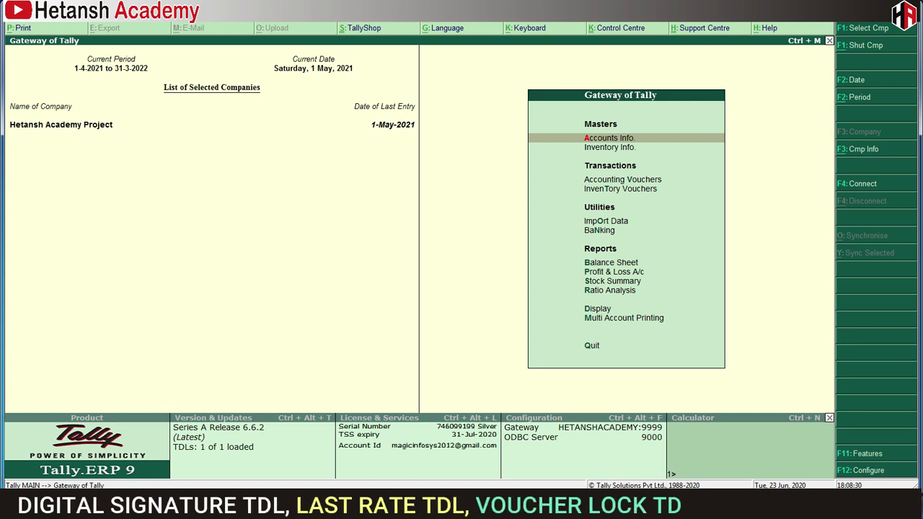
Open the PURCHASE - EXP voucher type for alteration, review its settings and accept them.
key("Return")
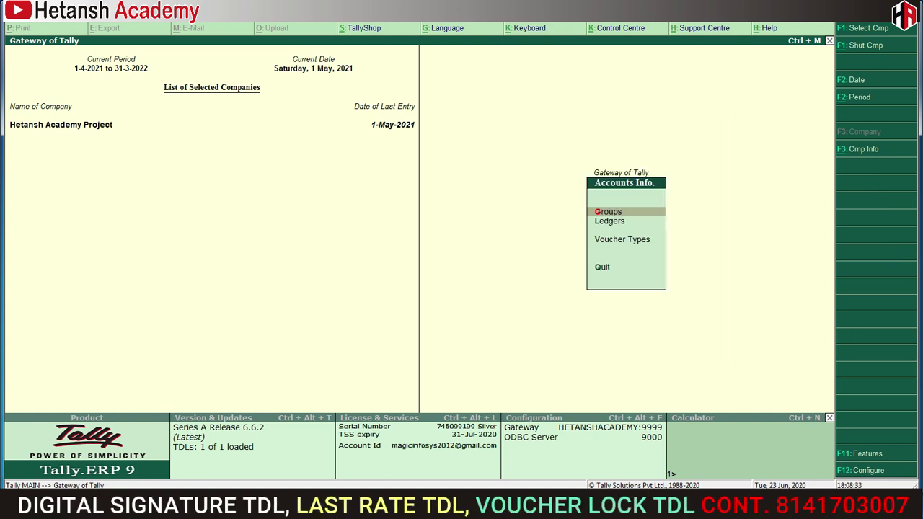
type("va")
type("Pu")
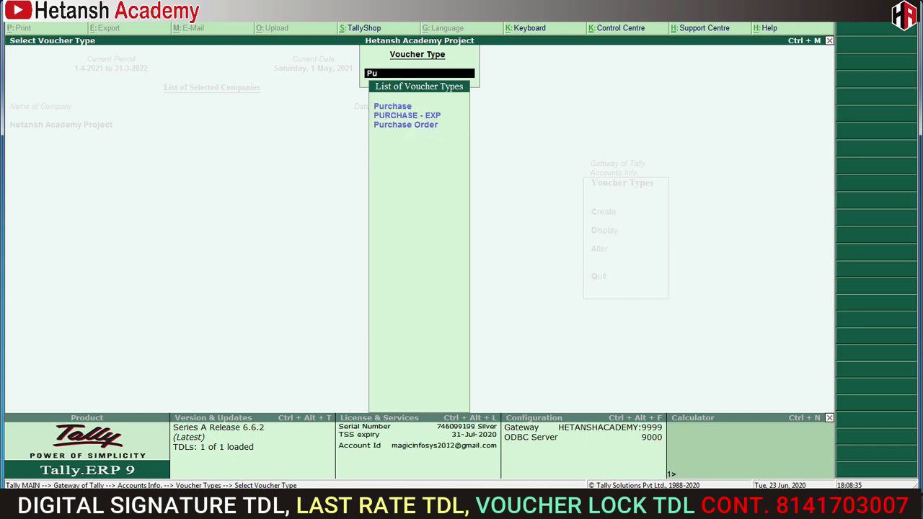
key("Down")
key("Return")
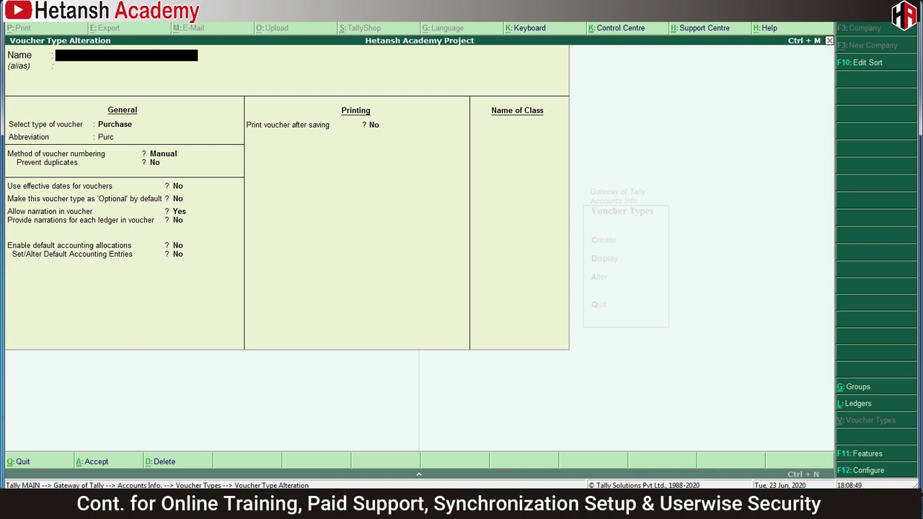
key("ctrl+a")
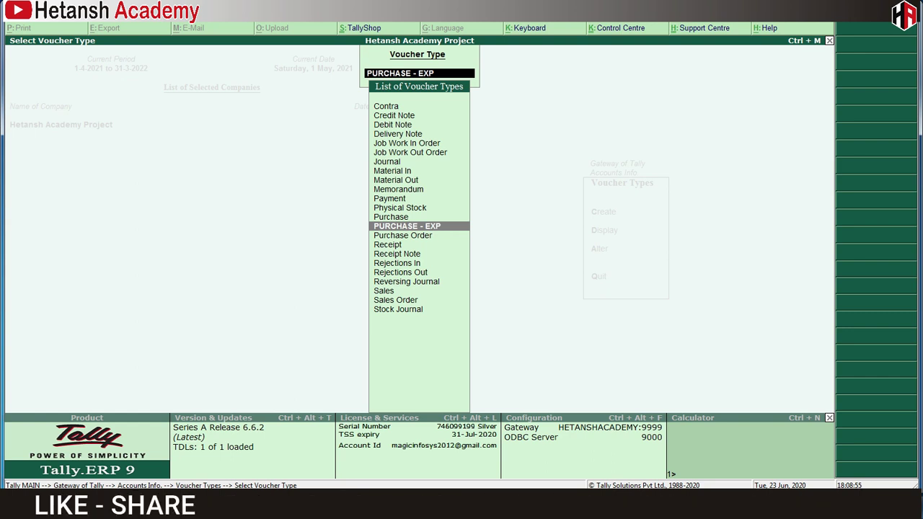
Reopen the PURCHASE - EXP voucher type, quit its alteration and return to the Gateway of Tally.
key("Return")
key("Escape")
key("Escape")
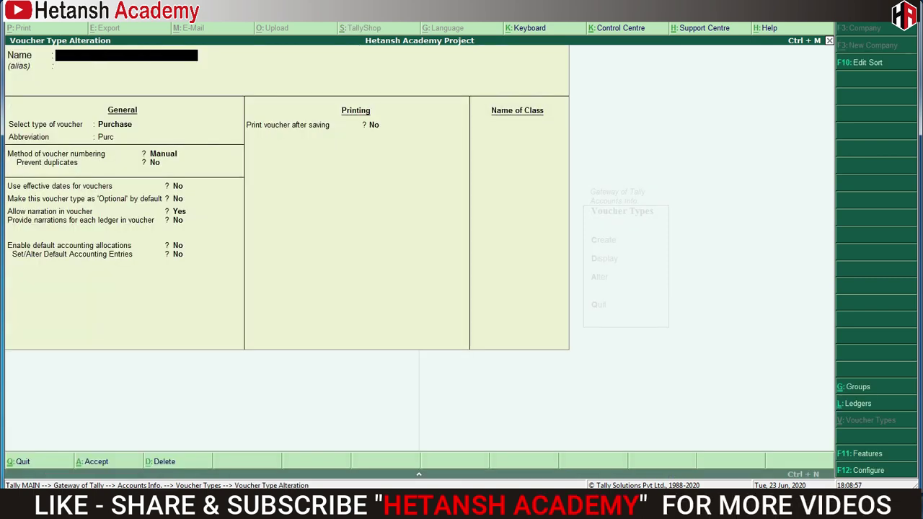
key("y")
key("Escape")
key("Escape")
key("Escape")
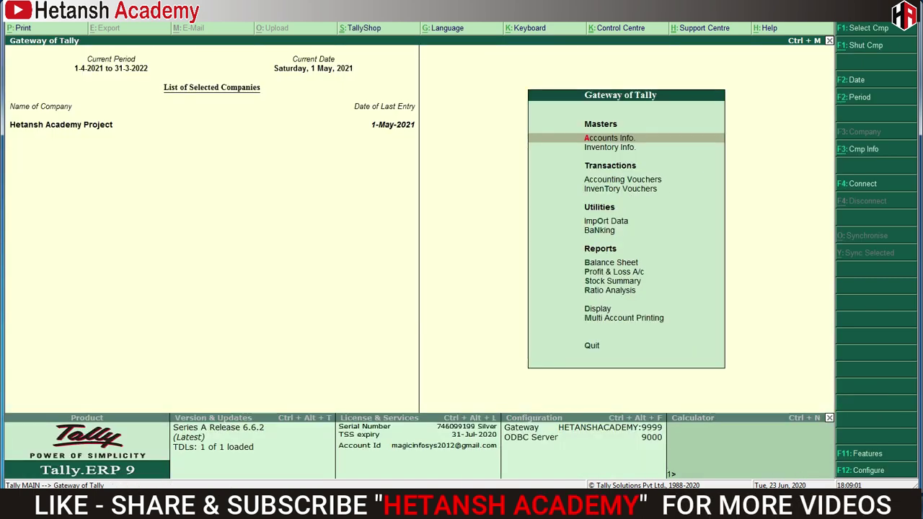
Open the Computer Repaire Exp ledger for alteration from the single ledger masters.
key("Return")
key("Down")
key("Return")
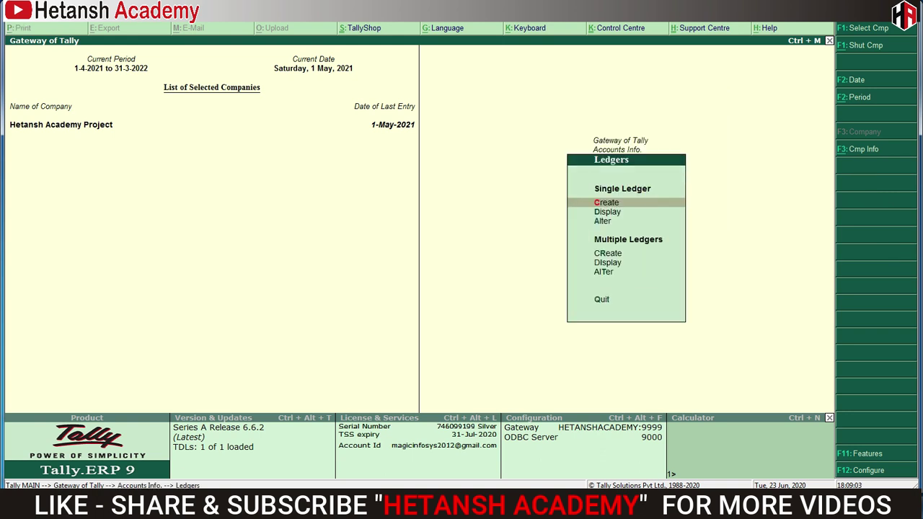
key("Down")
key("Down")
key("Return")
type("com")
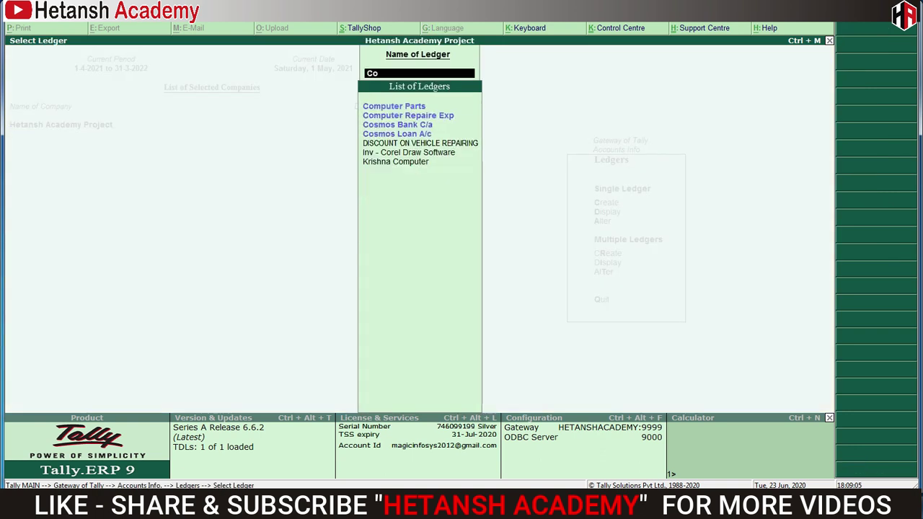
key("Down")
key("Return")
Keep GST as Applicable for the ledger and set Set/alter GST Details to Yes to open its GST details.
key("Return")
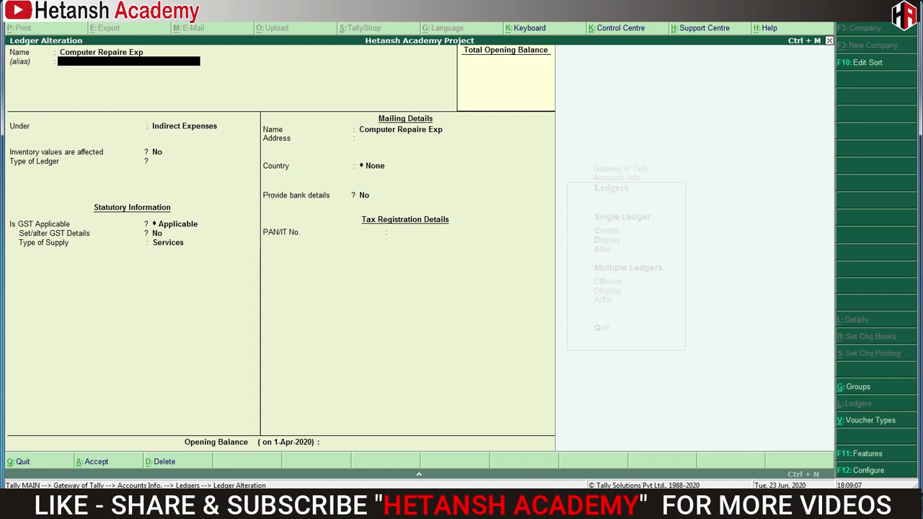
key("Return")
key("Return")
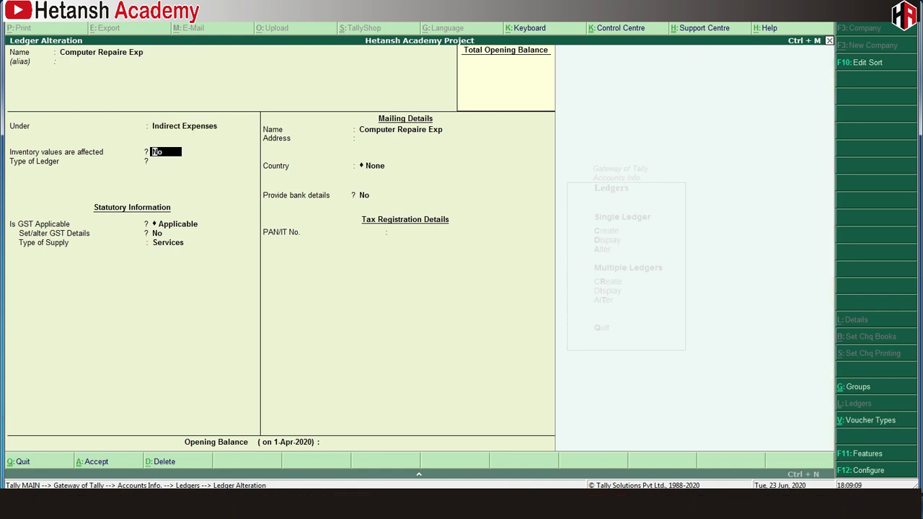
key("Return")
key("Return")
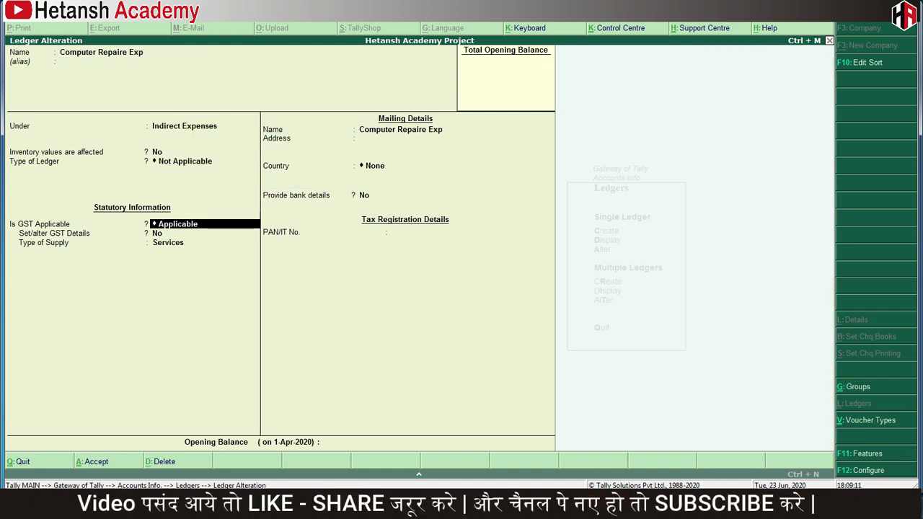
key("Return")
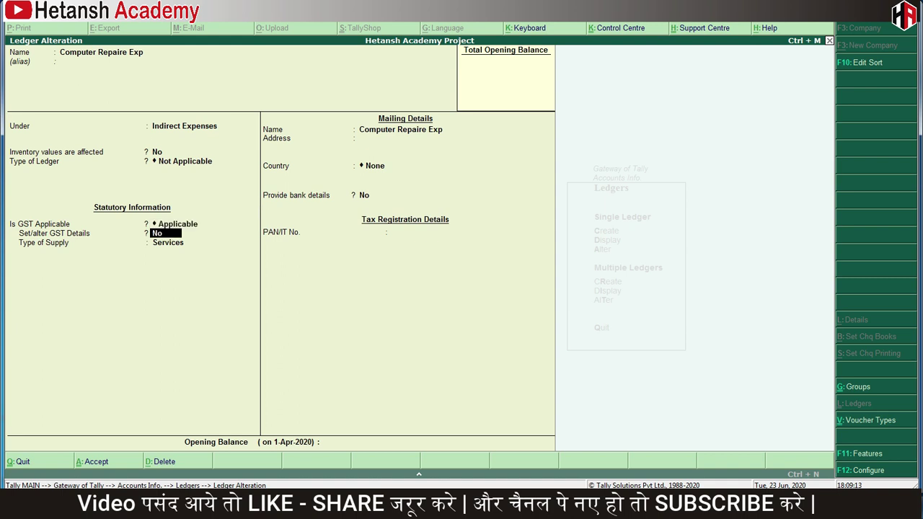
key("y")
key("Return")
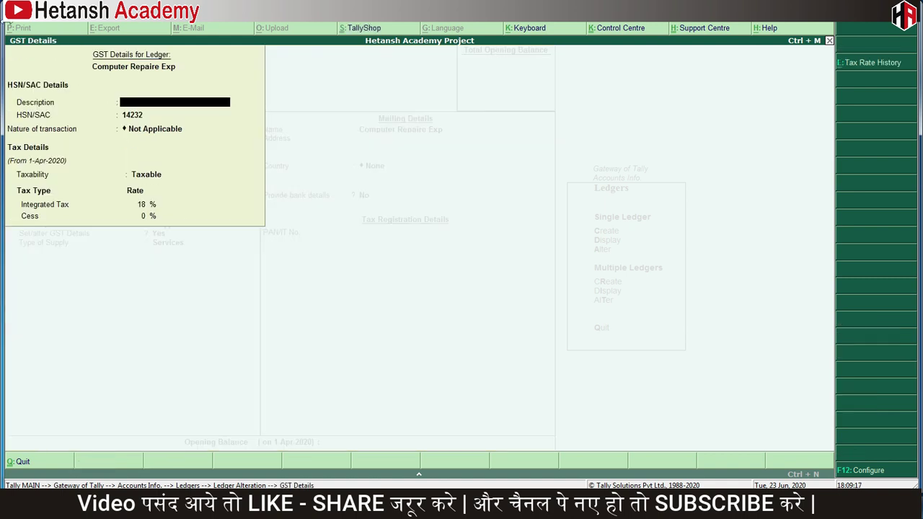
Check the HSN/SAC code, nature of transaction, taxability and integrated tax rate in the ledger's GST details, and accept them.
key("Return")
key("Return")
key("Return")
key("Return")
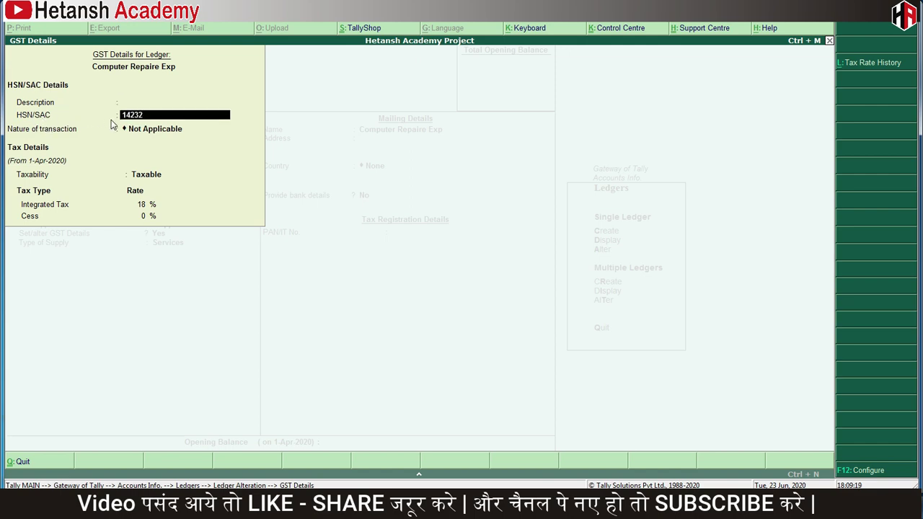
key("BackSpace")
key("Return")
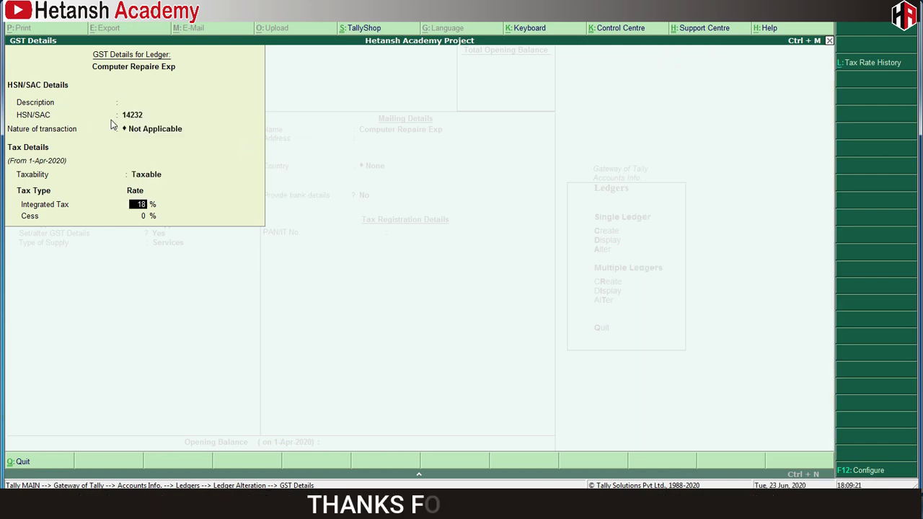
key("BackSpace")
key("BackSpace")
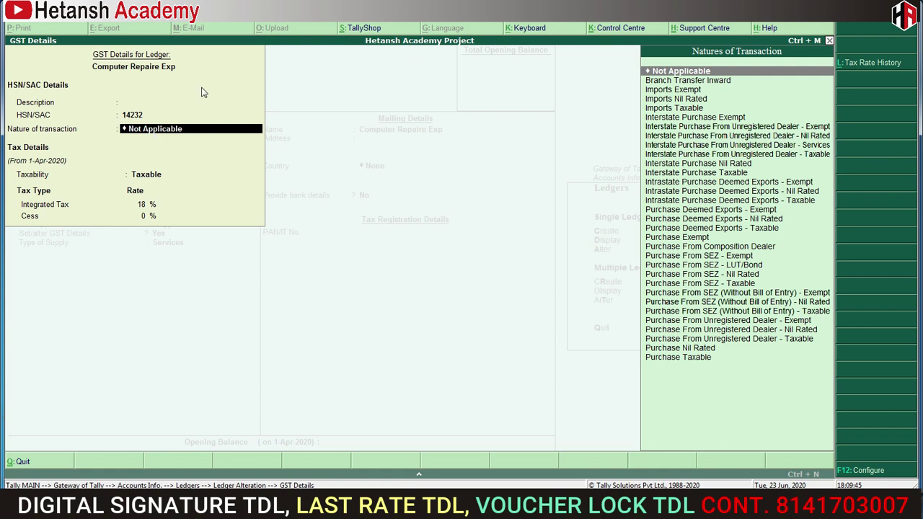
key("Return")
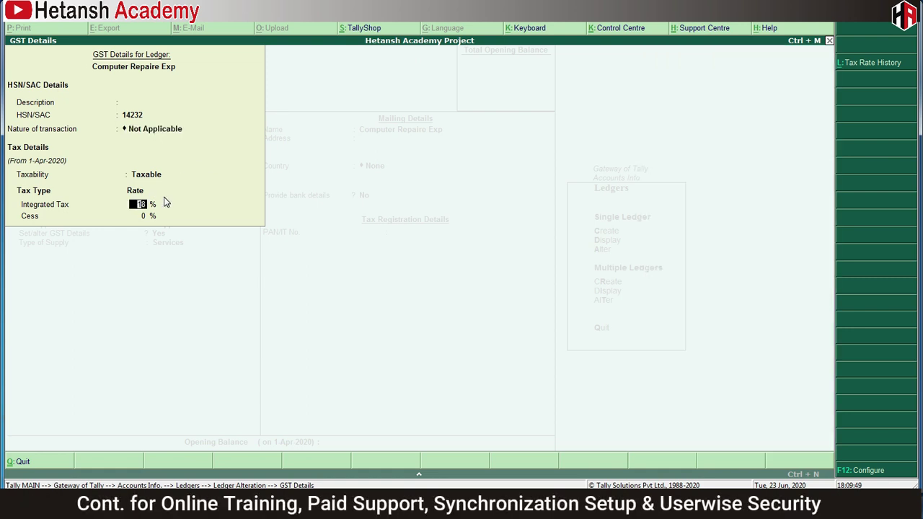
key("Return")
key("Return")
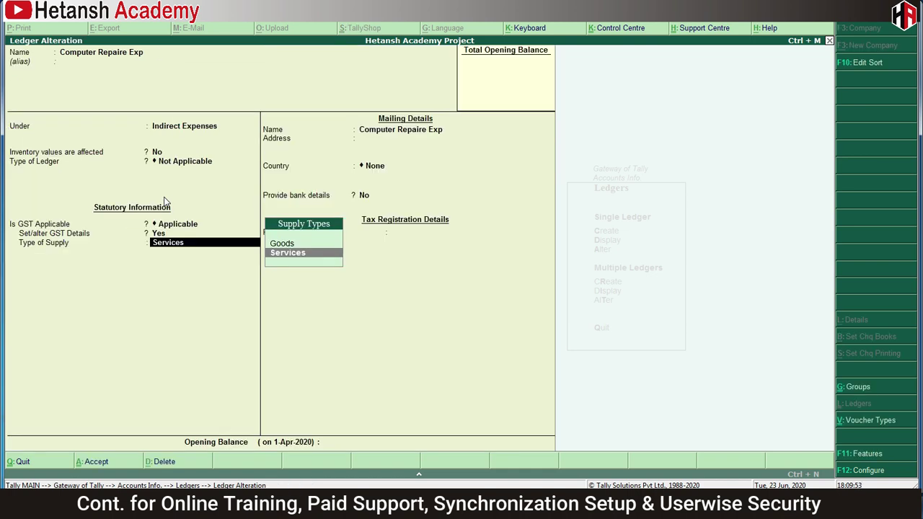
Keep Services as the type of supply, save the Computer Repaire Exp ledger and return to the Gateway of Tally.
key("Return")
key("Return")
key("Return")
key("Return")
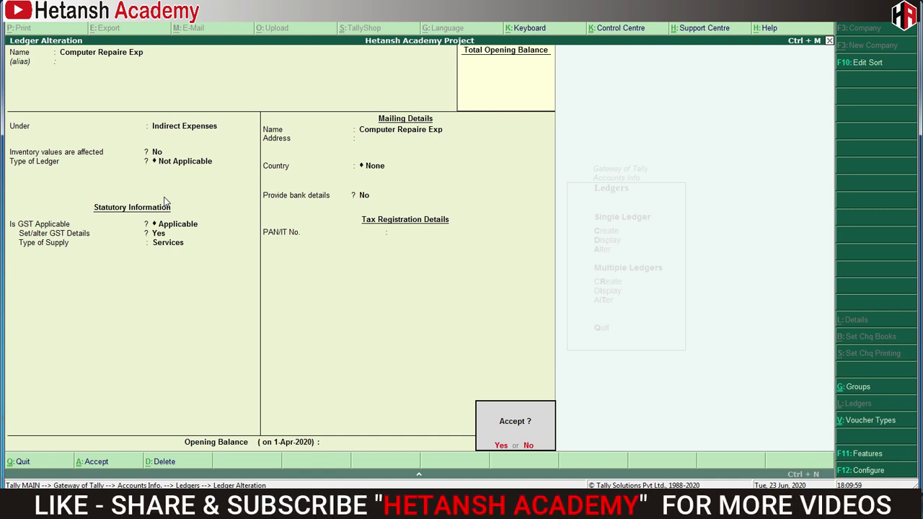
key("Return")
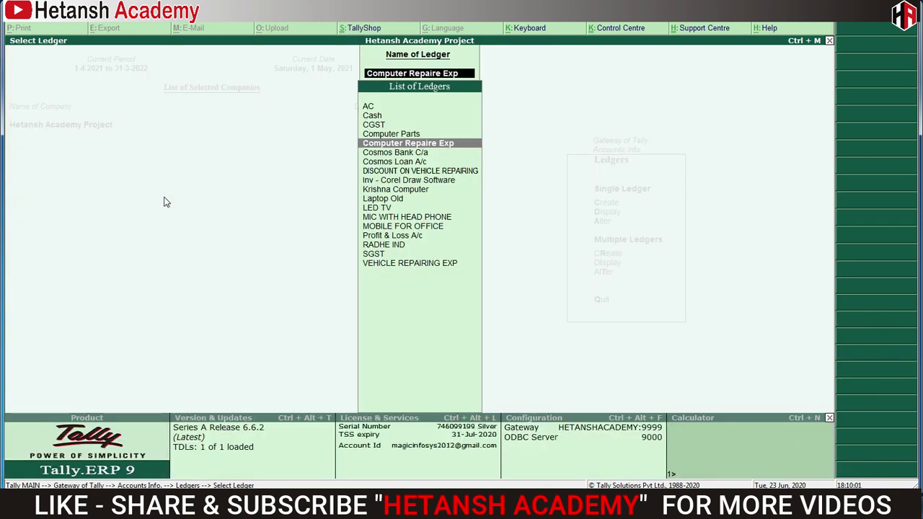
key("Escape")
key("Escape")
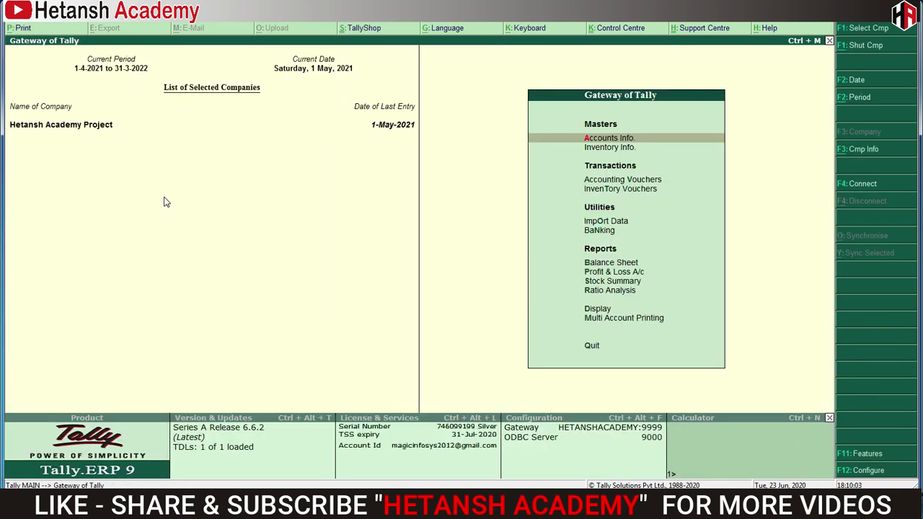
Start a new accounting purchase voucher using the PURCHASE - EXP voucher type.
key("Down")
key("Down")
key("Return")
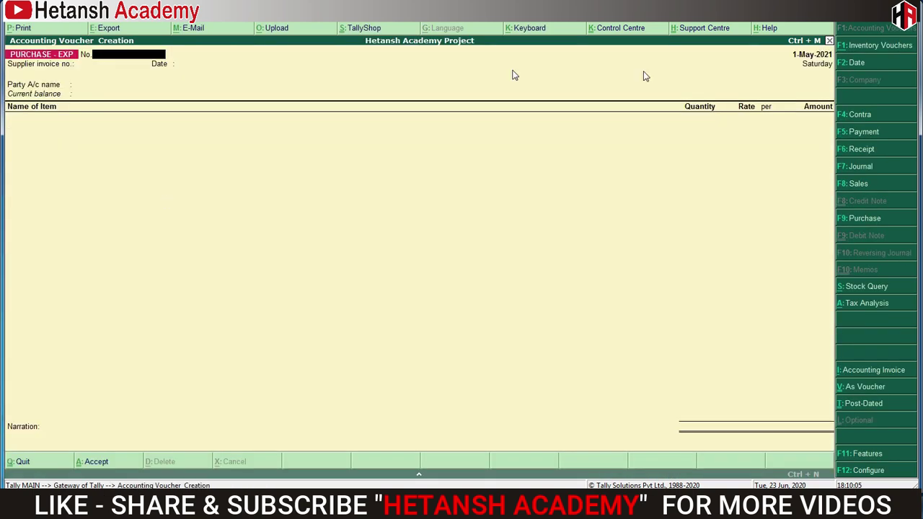
left_click(859, 221)
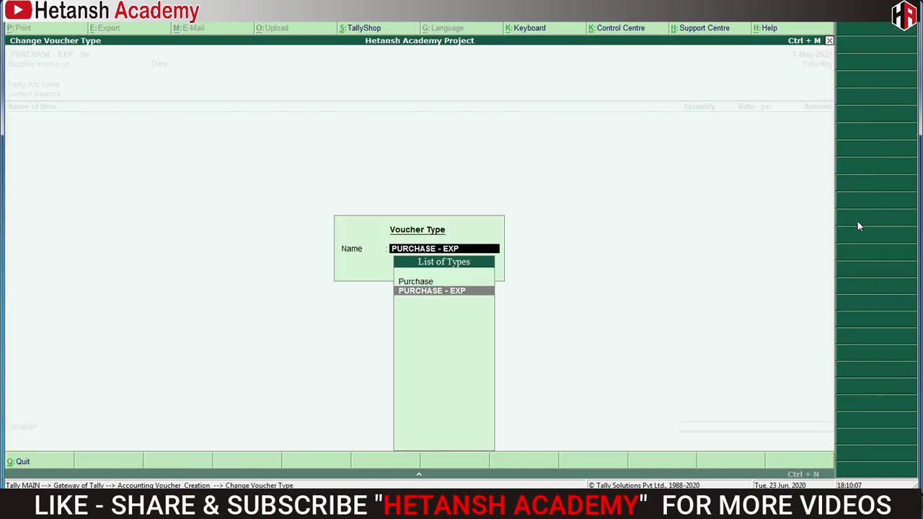
key("Return")
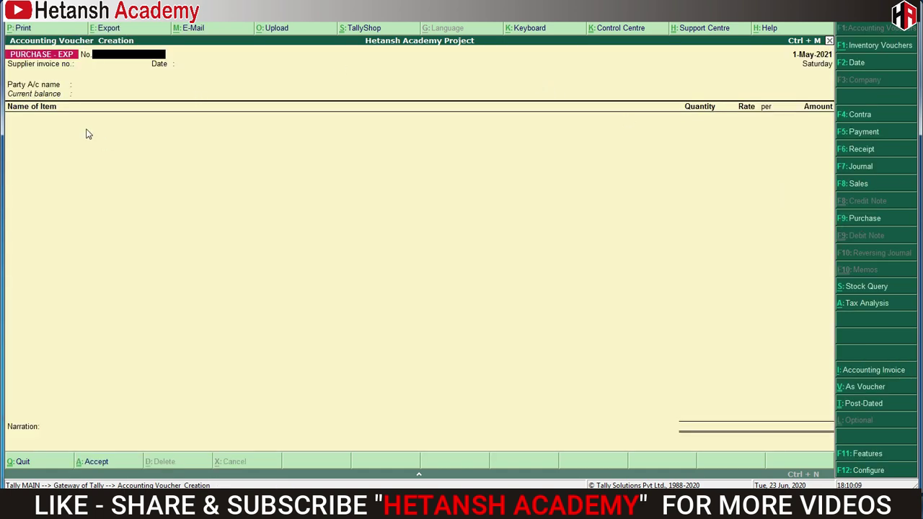
Review the purchase invoice standard configuration down to the option for modifying GST tax details, and accept it.
key("F12")
key("Return")
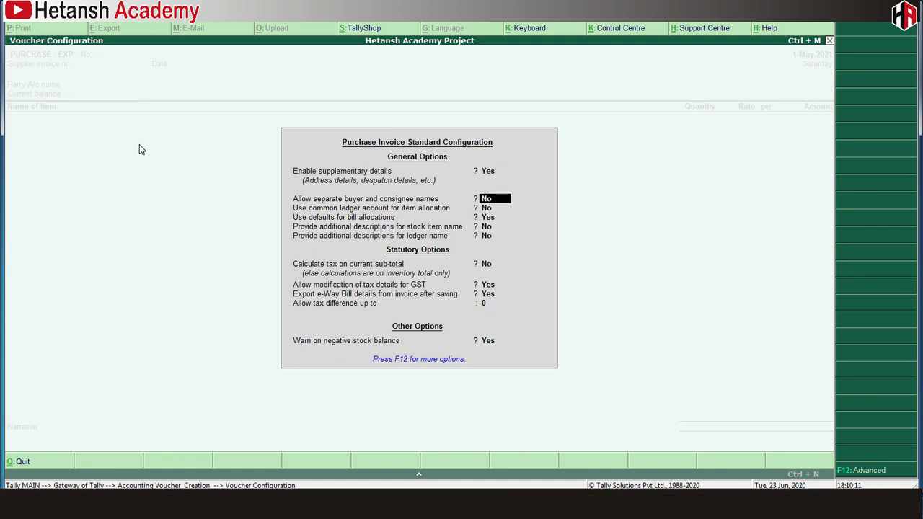
key("Return")
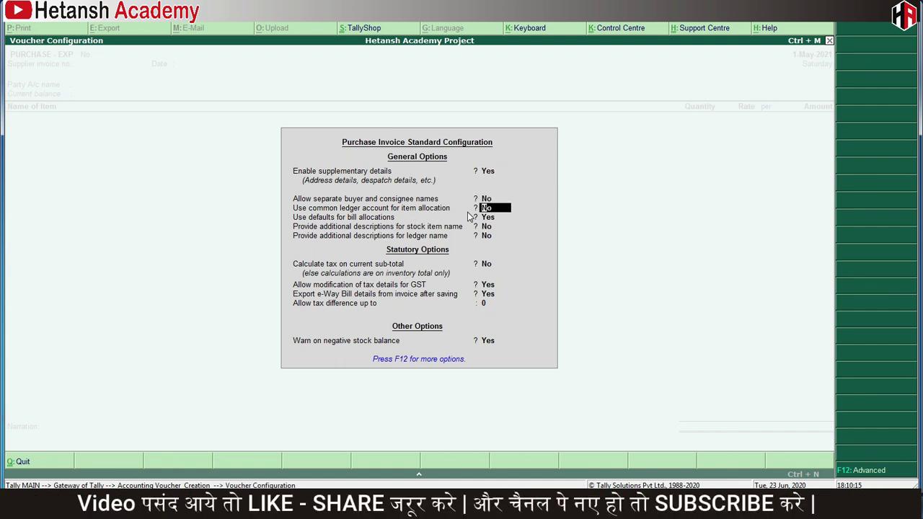
key("Return")
key("Return")
key("Return")
key("Return")
key("Return")
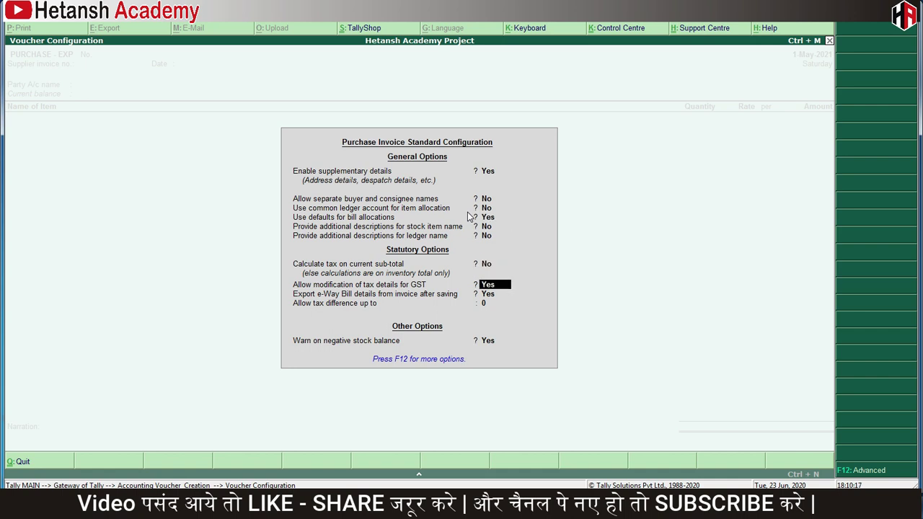
key("ctrl+a")
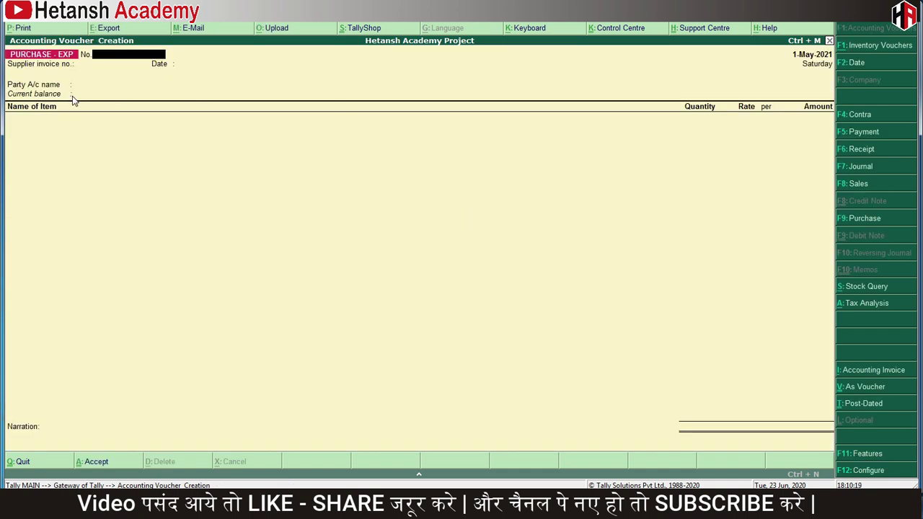
Enter 123 as both the voucher number and the supplier invoice number, keeping 1-May-2021 as the invoice date.
type("123")
key("Return")
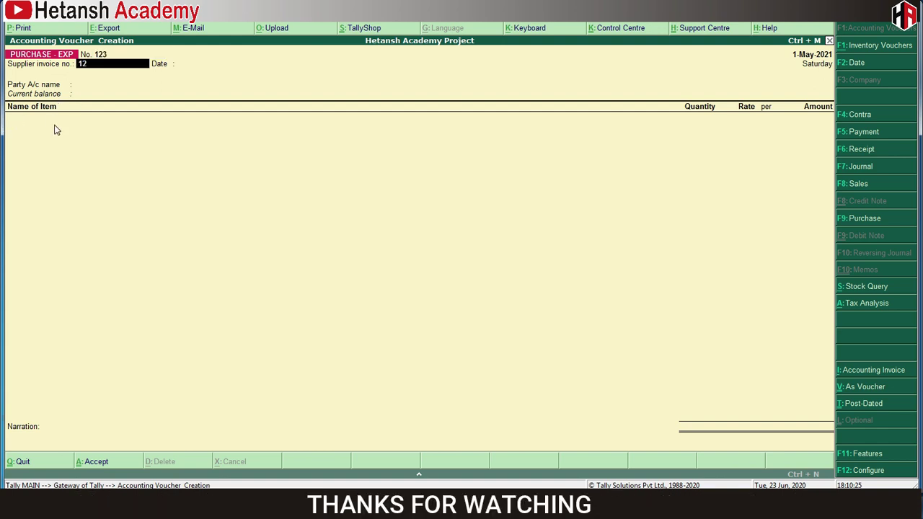
key("Return")
key("Return")
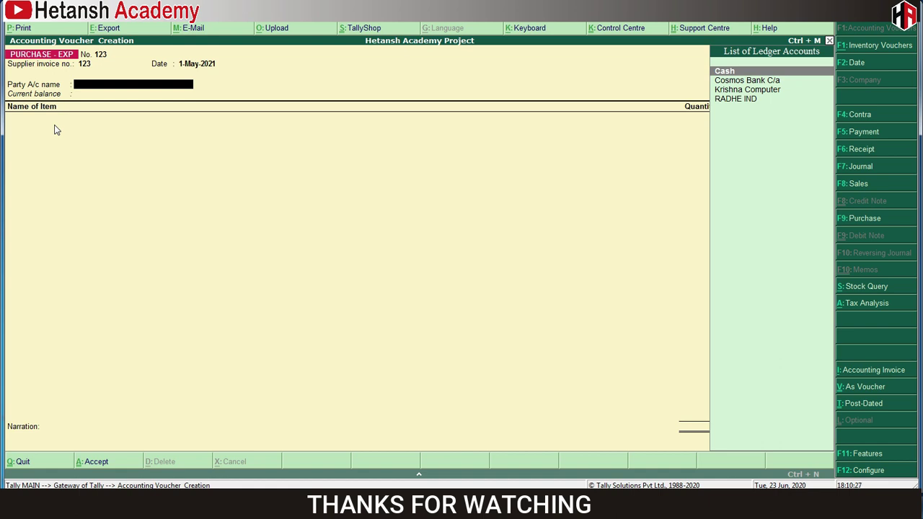
Select Krishna Computer as the party account and accept the supplier's details.
key("Down")
key("Down")
key("Return")
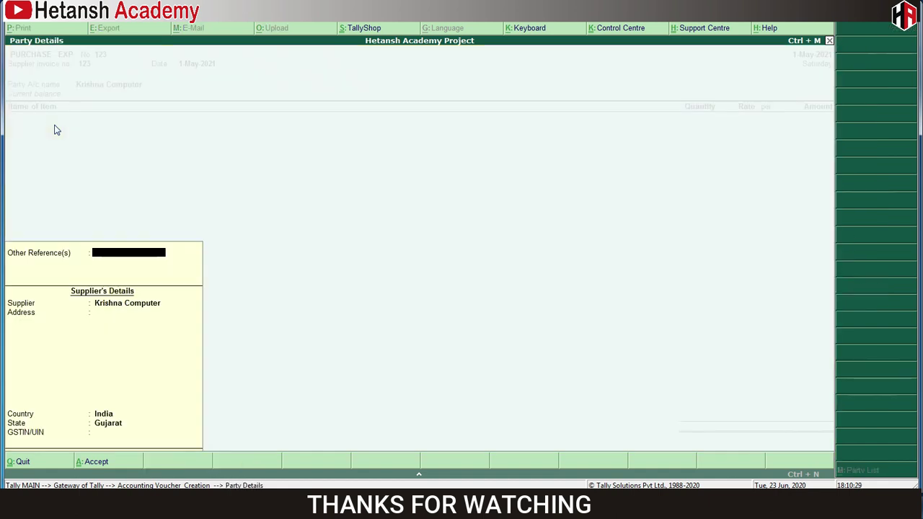
key("Return")
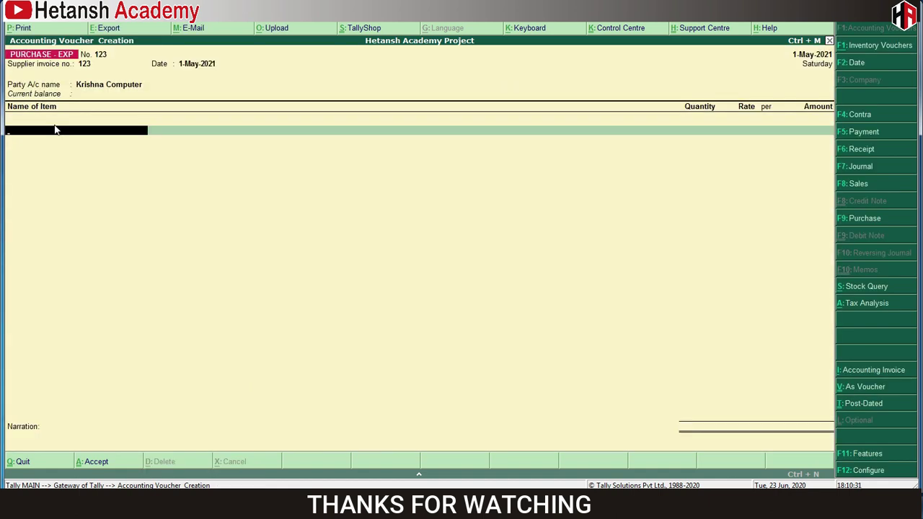
End the stock item list and select Computer Repaire Exp as the expense ledger in the voucher.
key("Return")
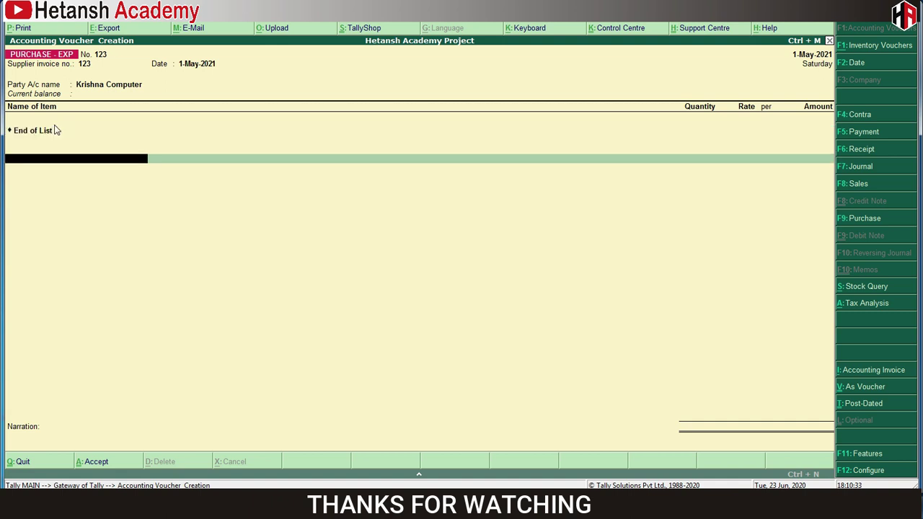
type("Com")
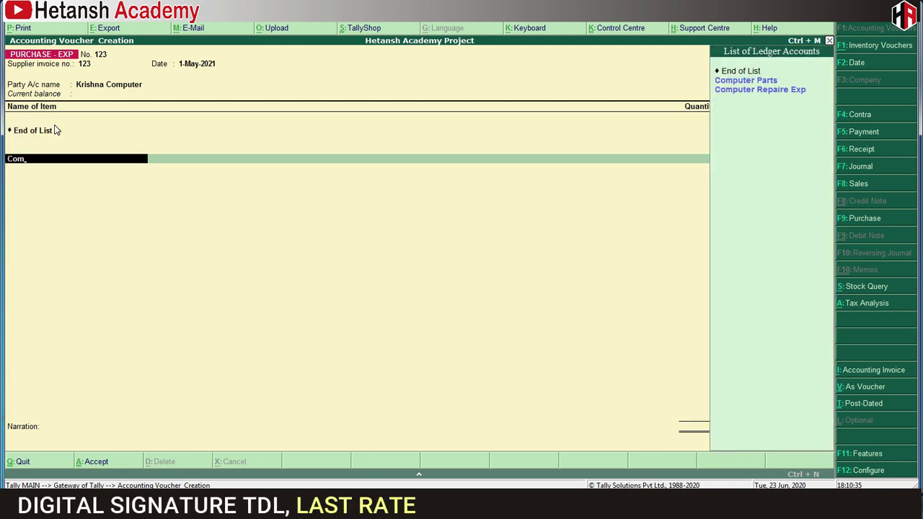
key("Down")
key("Return")
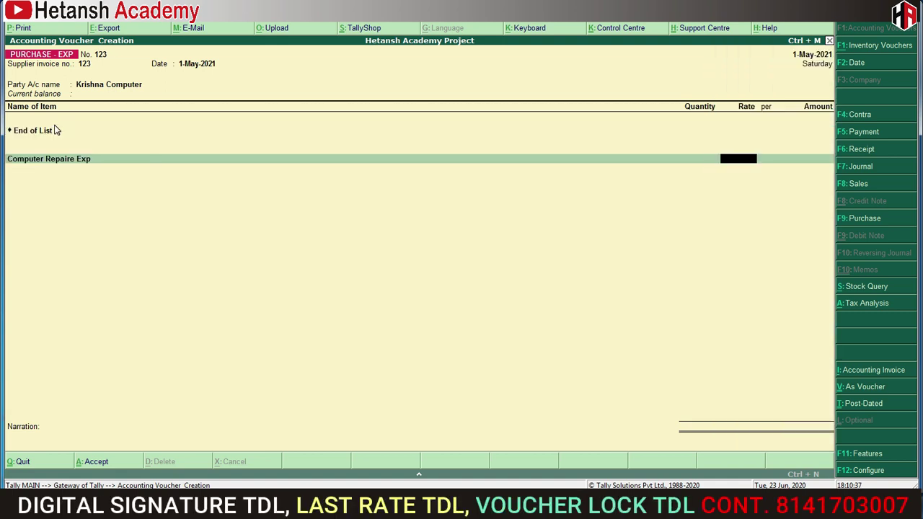
Enter 10000 as the amount for Computer Repaire Exp and accept its tax classification details with the current GST rates.
key("Return")
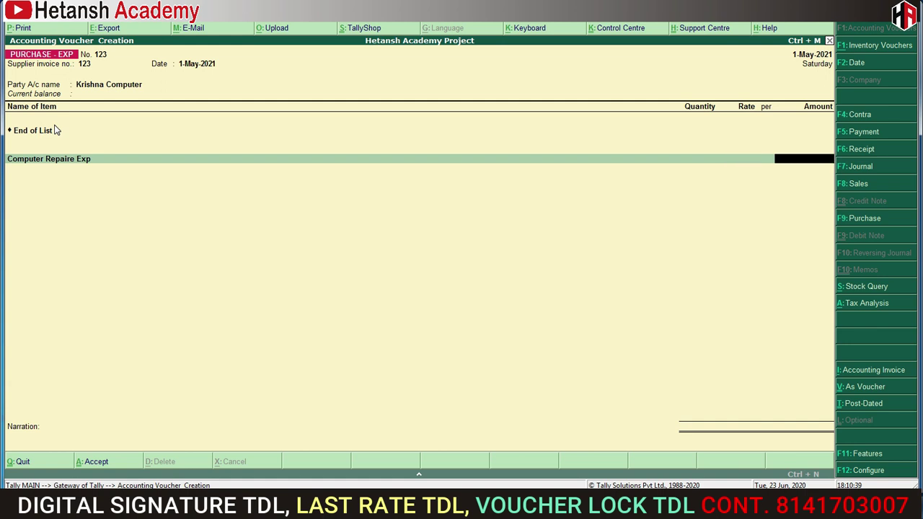
type("10000")
key("Return")
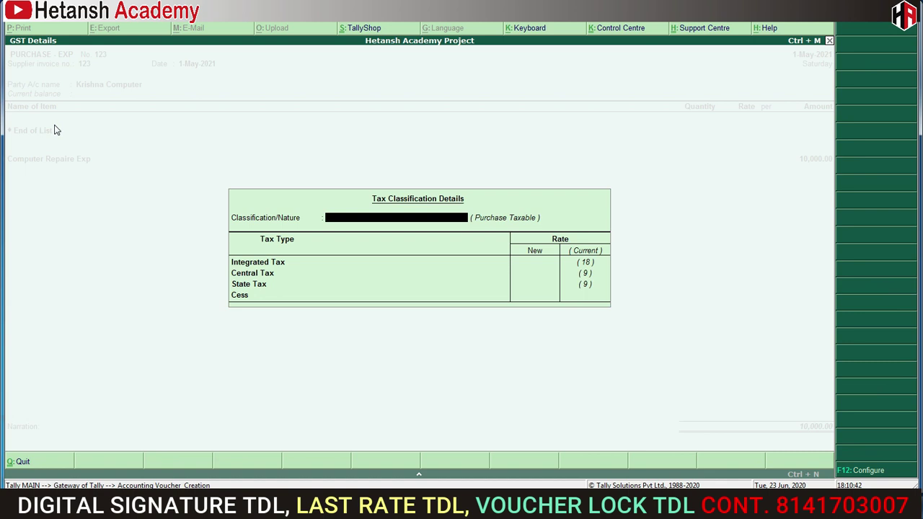
key("Return")
key("Return")
key("Return")
key("Return")
key("Return")
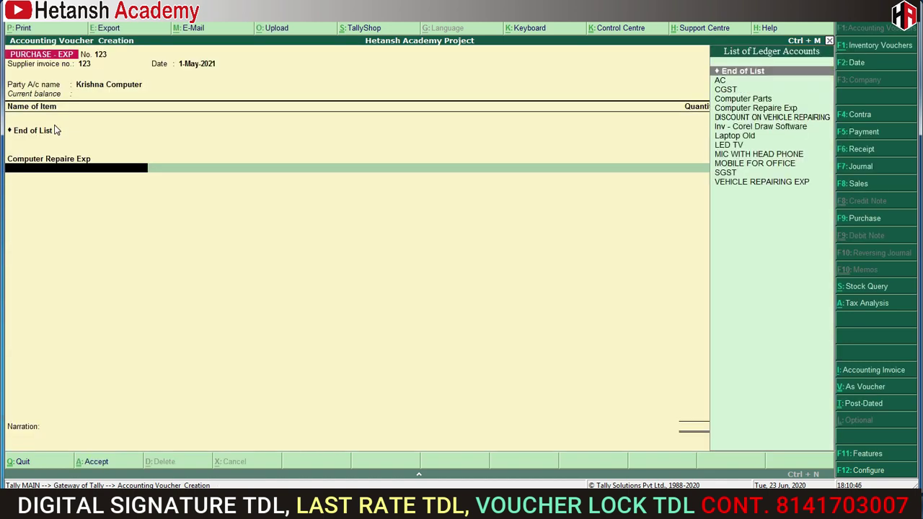
Add the SGST and CGST ledgers below the expense line with their calculated tax amounts.
type("Sg")
key("Return")
key("Return")
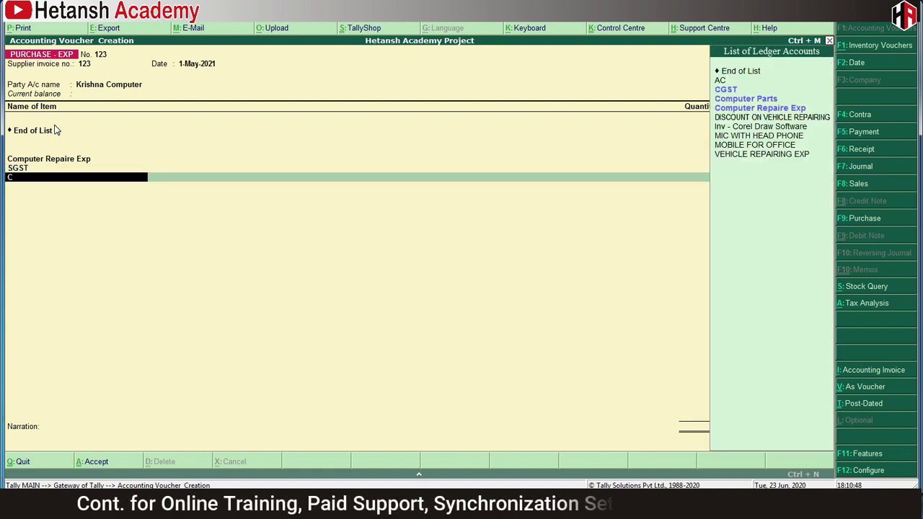
type("Cg")
key("Return")
key("Return")
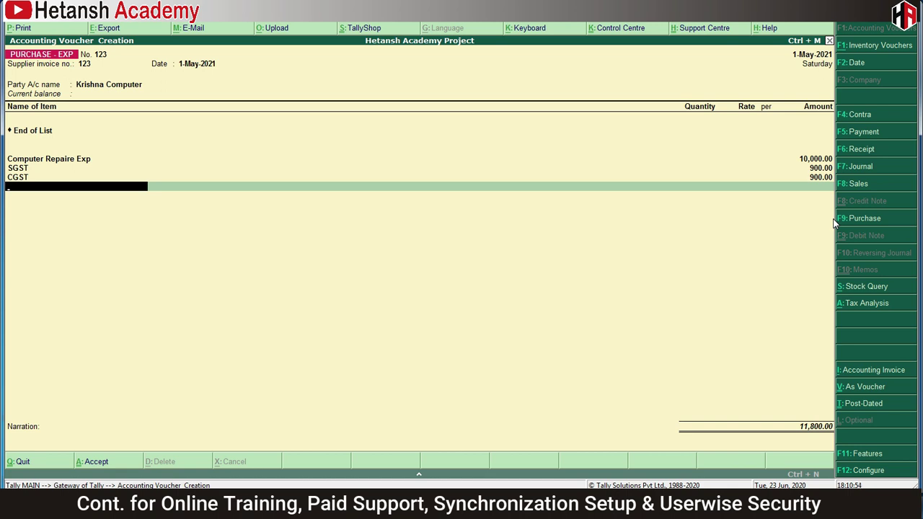
End the ledger list, save the purchase expense voucher without a narration, and leave voucher creation.
key("Return")
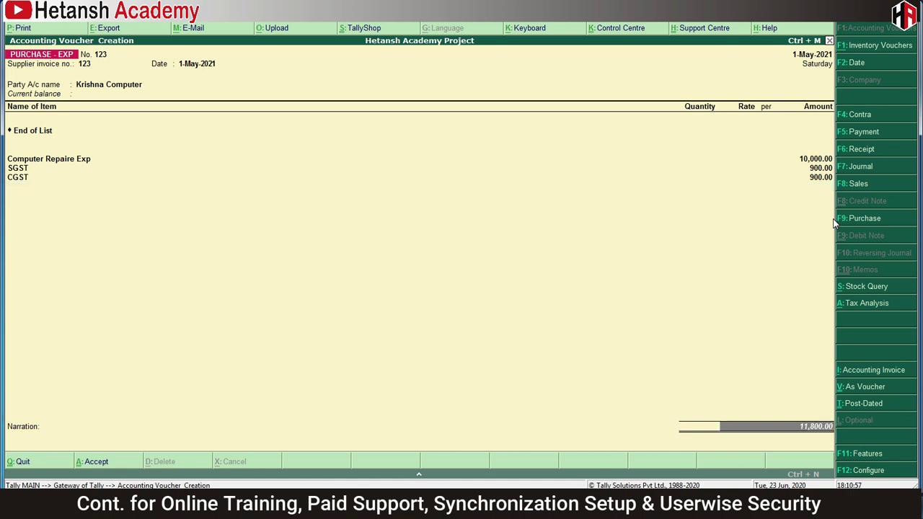
key("Return")
key("Return")
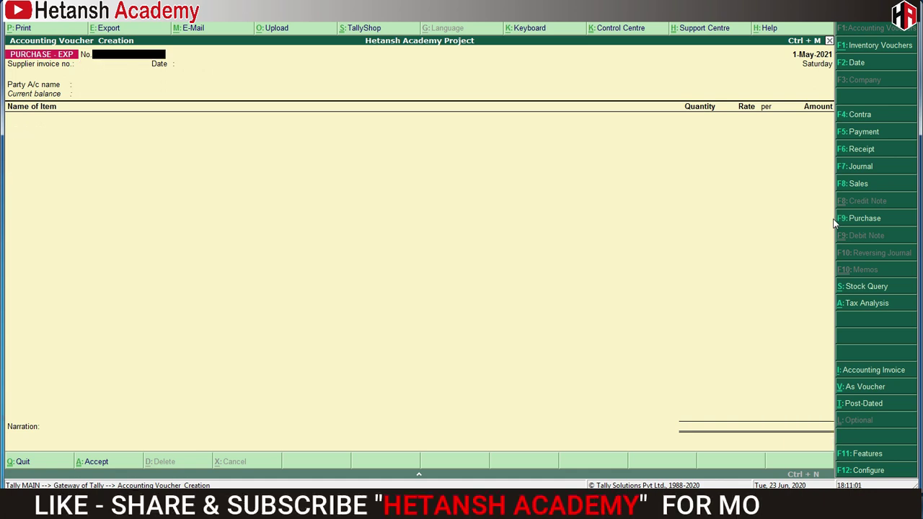
key("Escape")
key("Return")
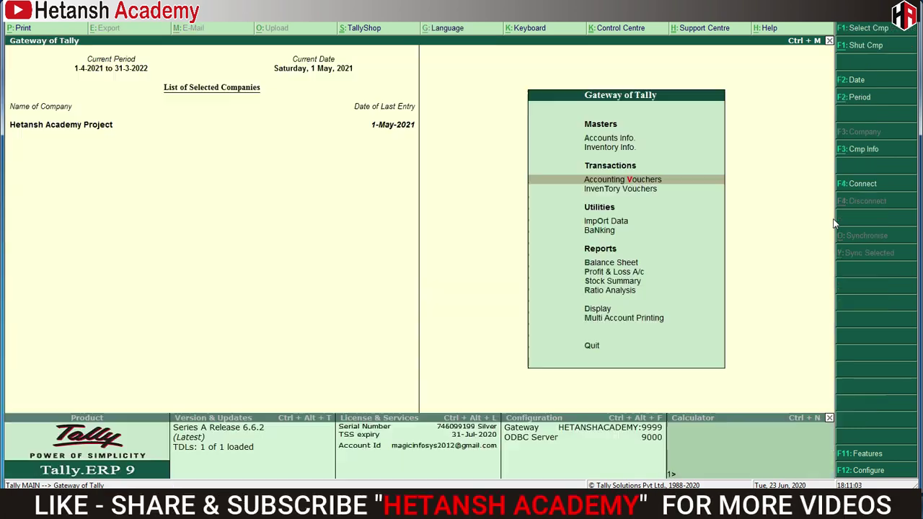
Open the Profit & Loss A/c report from the Gateway of Tally.
key("Down")
key("Down")
key("Down")
key("Down")
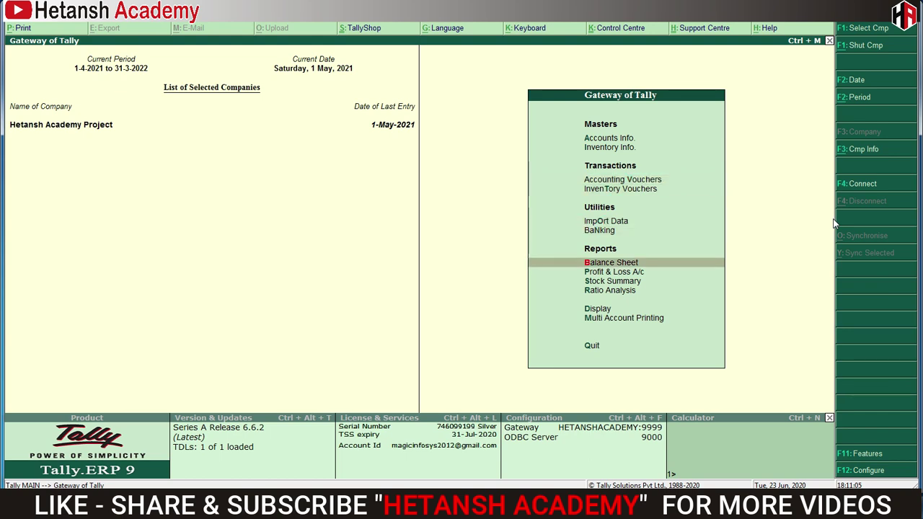
key("Return")
key("Escape")
key("Down")
key("Return")
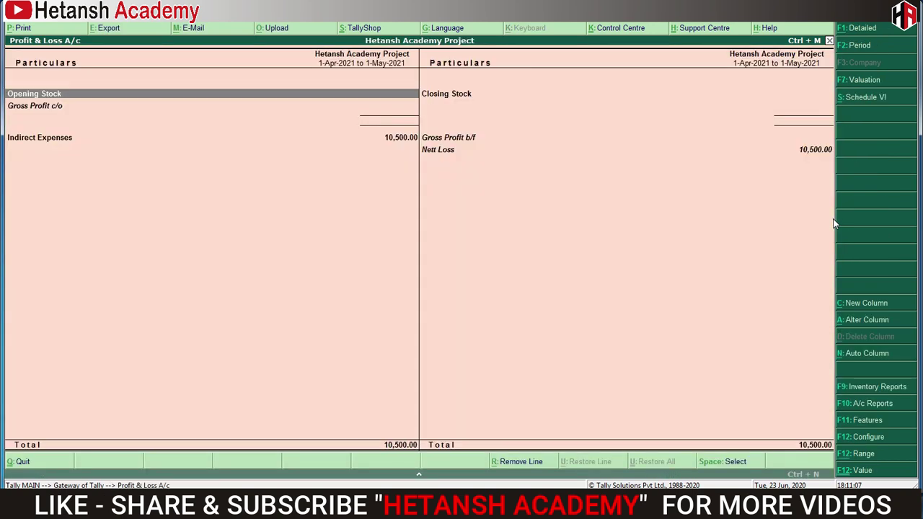
Show the Profit & Loss report in detail and go to Computer Repaire Exp under Indirect Expenses.
key("Down")
key("alt+F1")
key("Down")
key("Down")
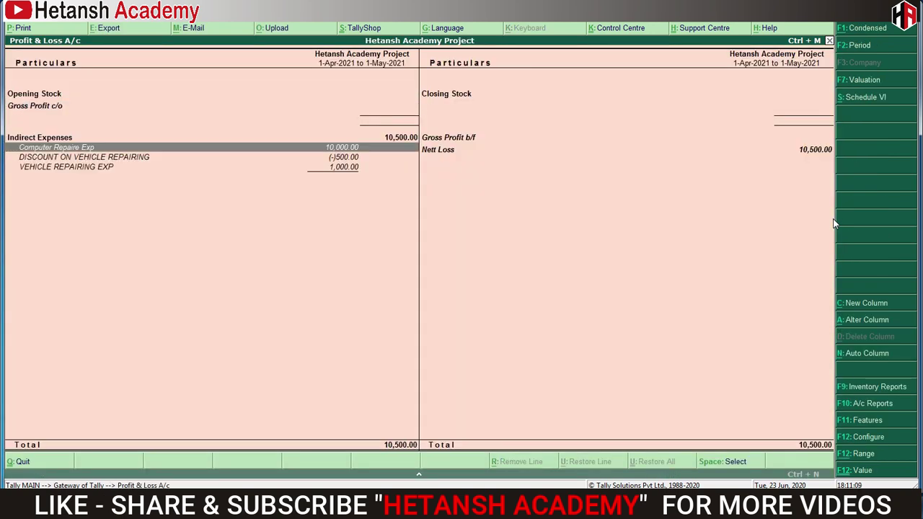
Drill down from Computer Repaire Exp to its Krishna Computer purchase voucher, and return to the Gateway of Tally.
key("Down")
key("Up")
key("Return")
key("Return")
key("Return")
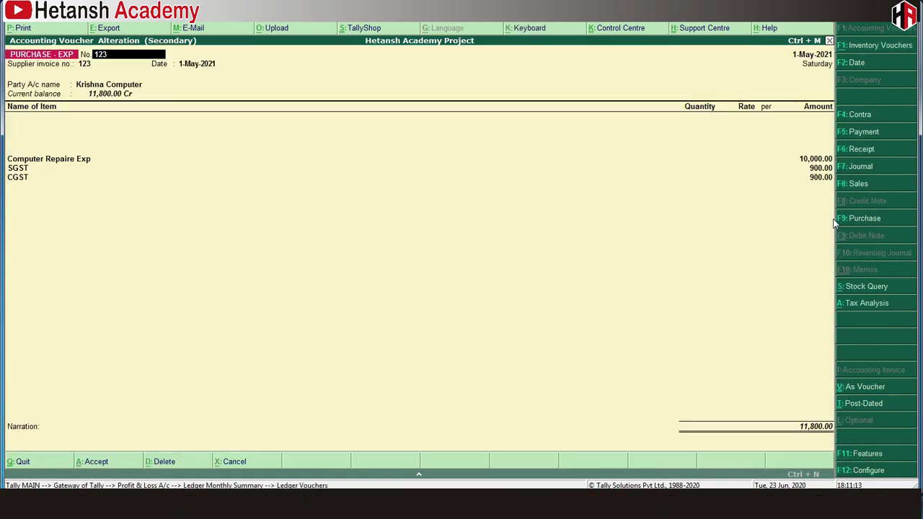
key("Escape")
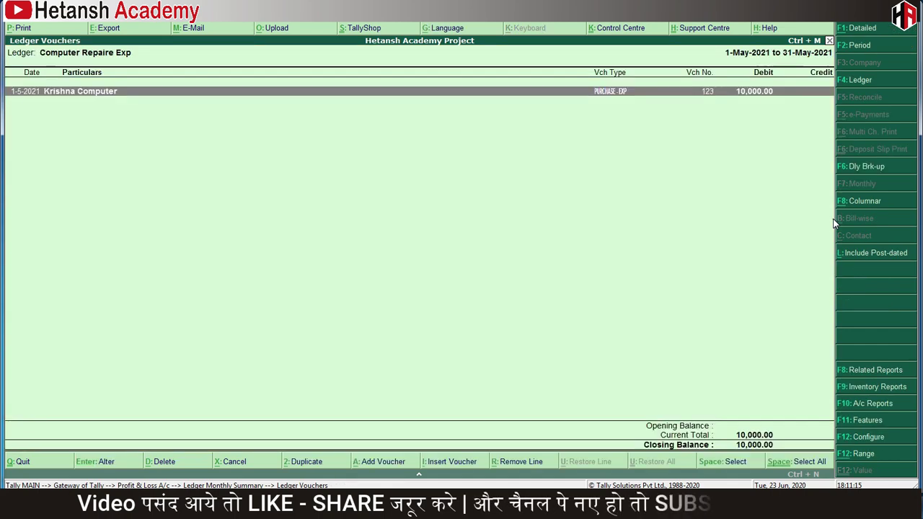
key("Escape")
key("Escape")
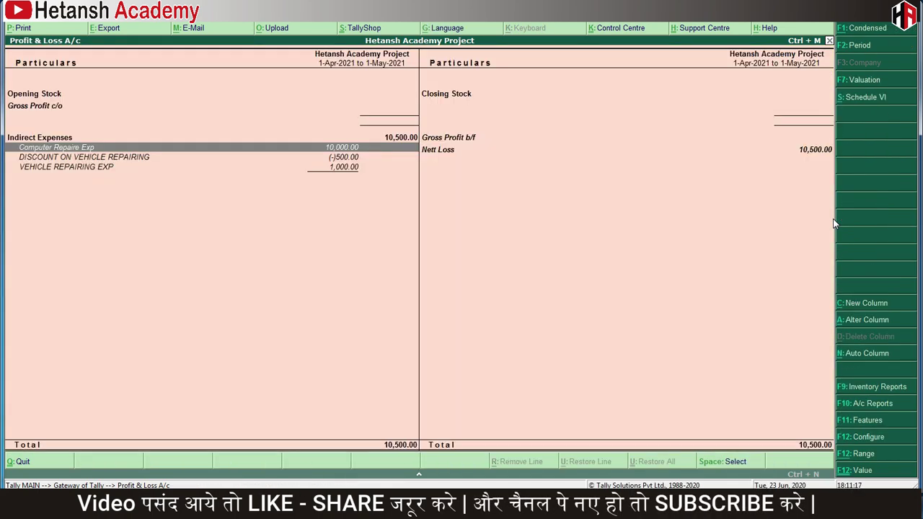
key("Escape")
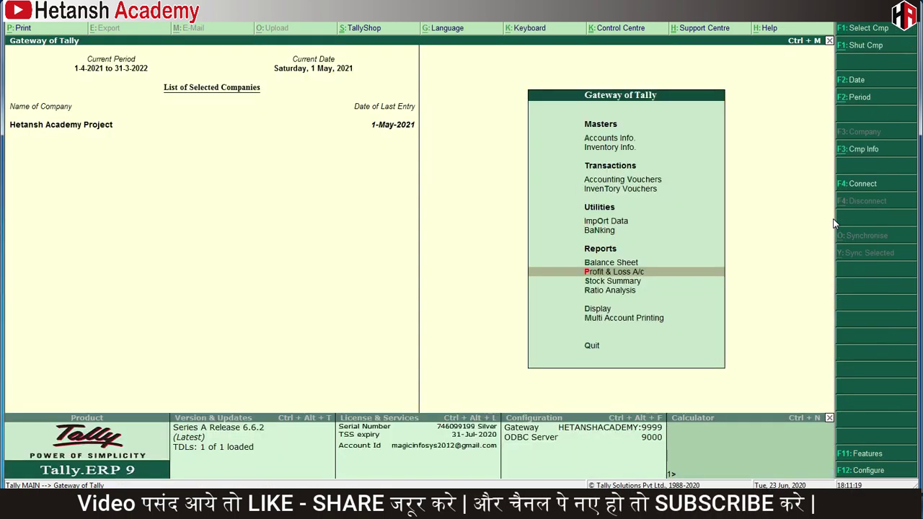
Open the GSTR-3B return from the GST statutory reports.
key("Down")
key("Down")
key("Down")
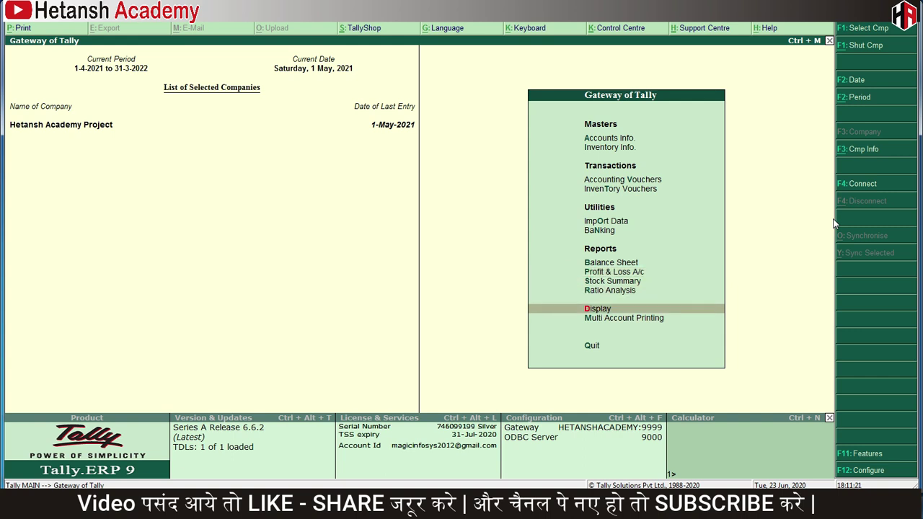
key("Return")
key("Down")
key("Down")
key("Down")
key("Down")
key("Down")
key("Down")
key("Return")
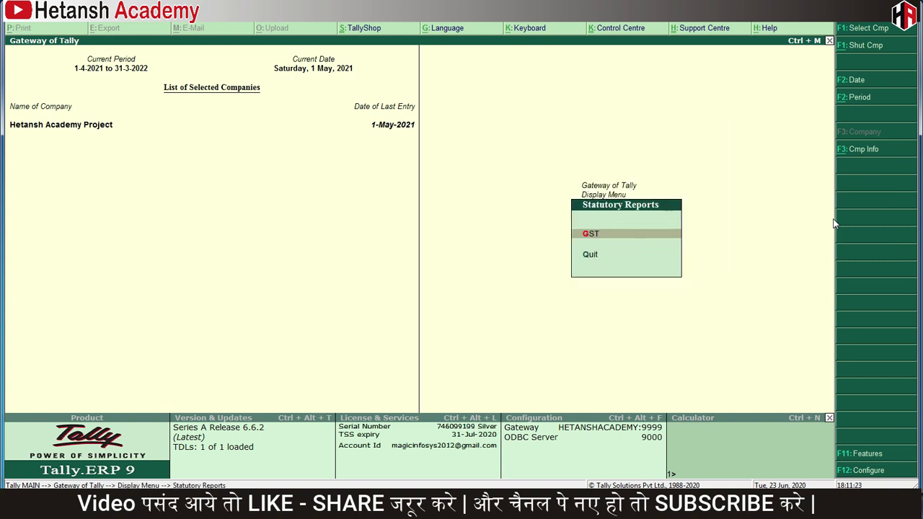
key("Return")
key("Down")
key("Down")
key("Return")
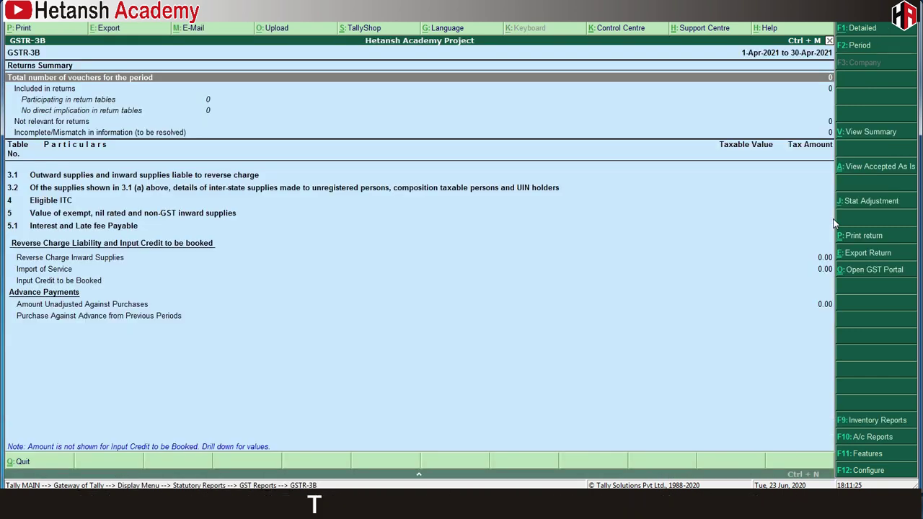
Set the GSTR-3B period to the single day 1-5-2021.
key("alt+F2")
type("1-5")
key("Return")
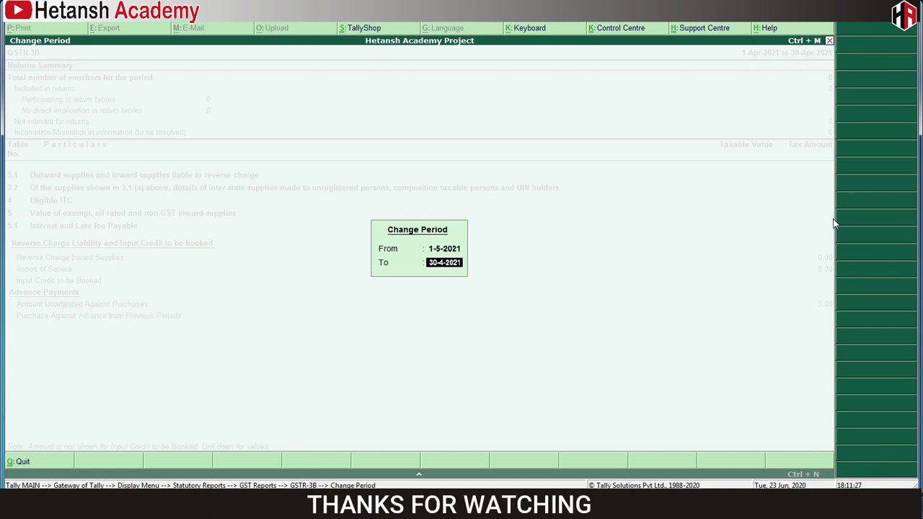
key("Delete")
key("Delete")
key("Delete")
key("Delete")
key("Delete")
key("Delete")
key("Delete")
key("Delete")
key("Delete")
key("Return")
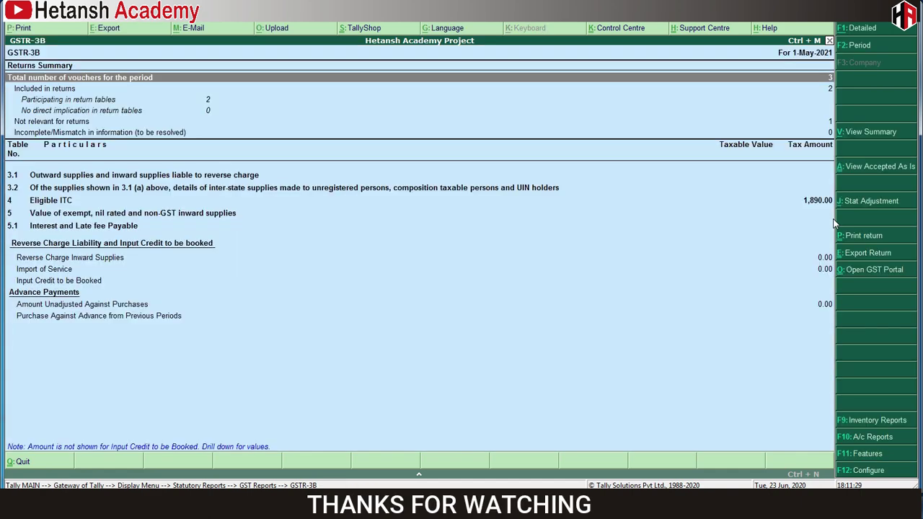
Expand GSTR-3B to the detailed view and examine the Eligible ITC breakdown down to All other ITC.
key("Down")
key("Down")
key("Down")
key("Down")
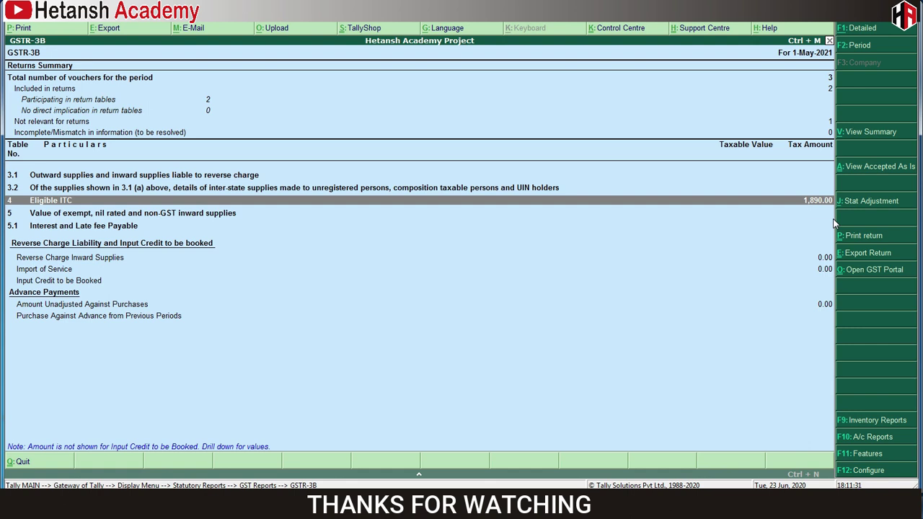
key("alt+F1")
key("Down")
key("Down")
key("Down")
key("Down")
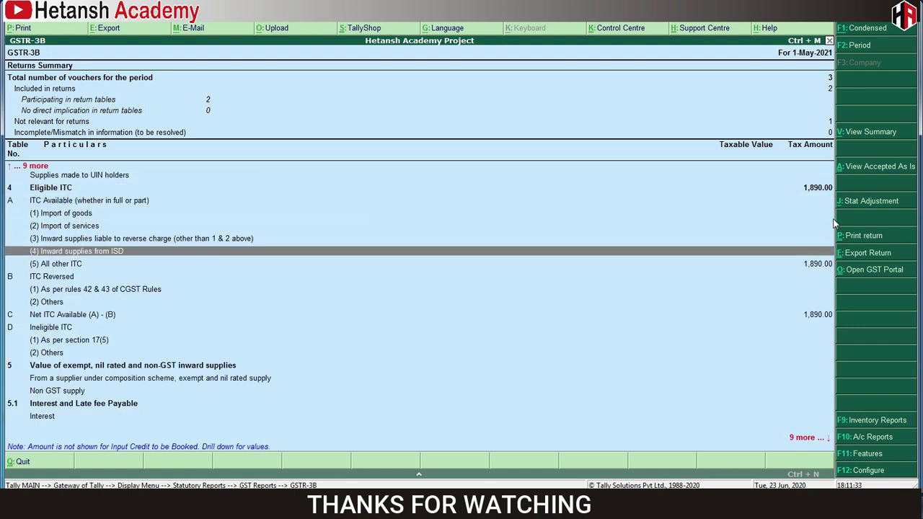
View the vouchers behind All other ITC, highlight the Krishna Computer entry, and return to the Gateway of Tally.
key("Return")
key("Down")
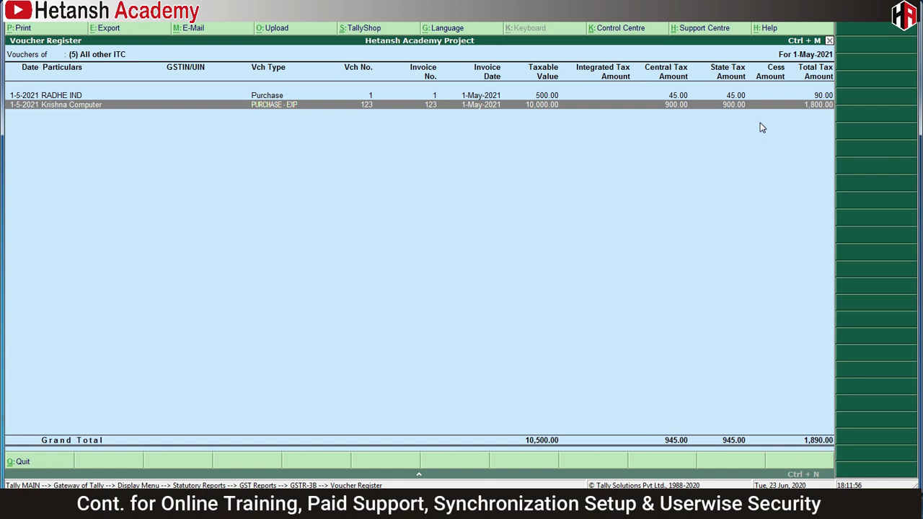
key("Escape")
key("Escape")
key("Escape")
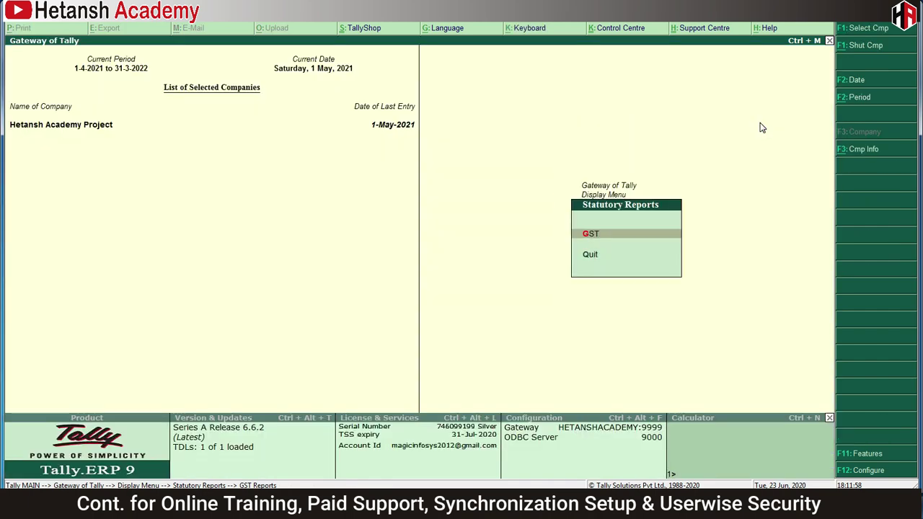
key("Escape")
key("Escape")
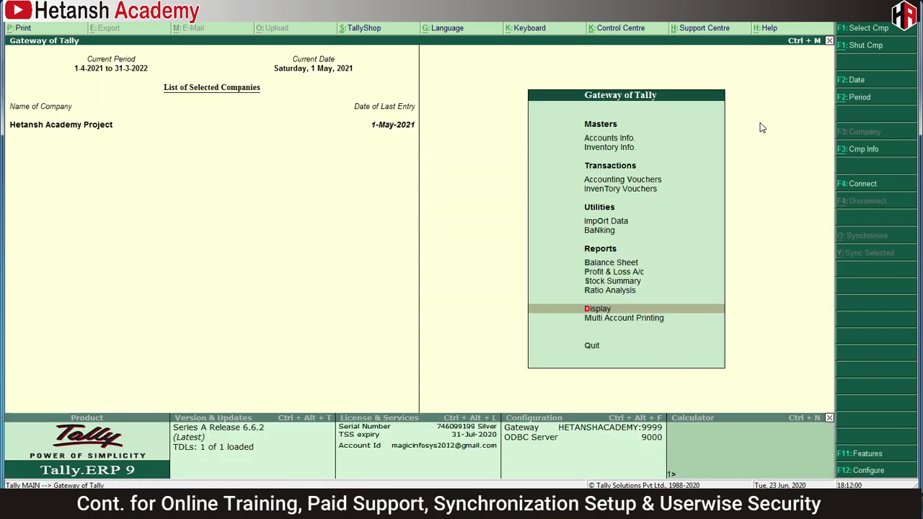
Check the Profit & Loss A/c report once more and return to the first entry of the Gateway of Tally.
key("Up")
key("Up")
key("Up")
key("Return")
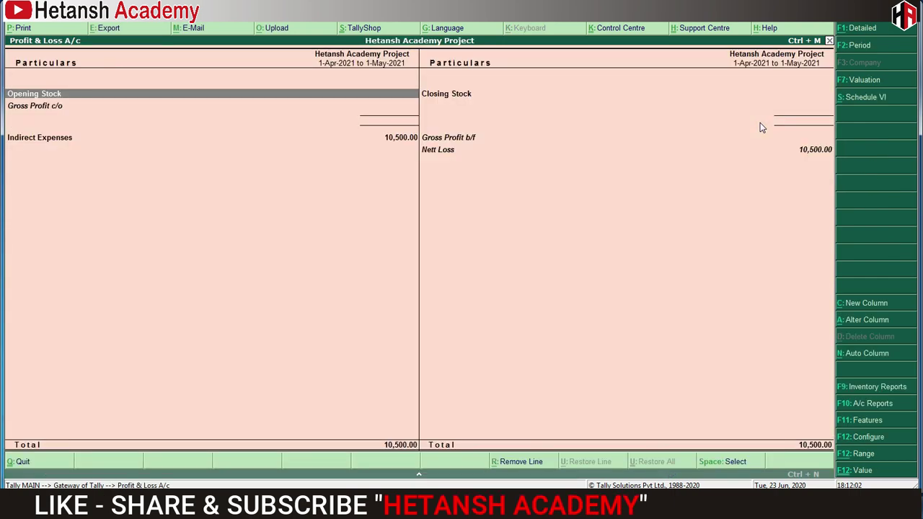
key("Escape")
key("Home")
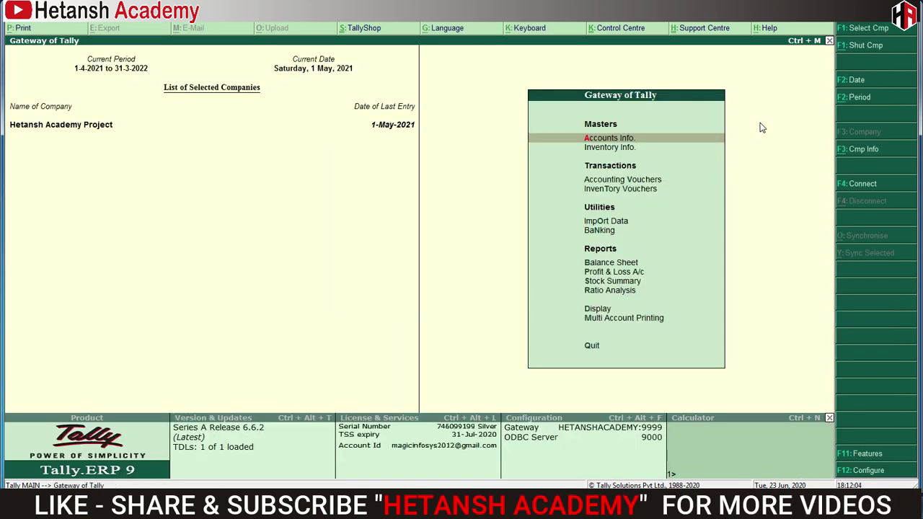